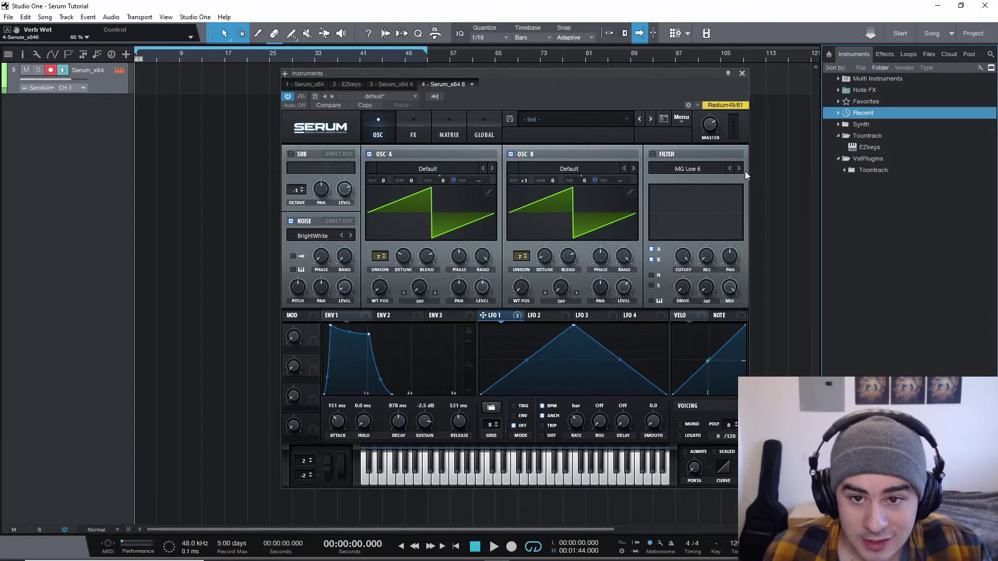
Step: Load the Init Preset, then enable oscillator B and the noise oscillator
{"action": "left_click", "coordinate": [684, 119]}
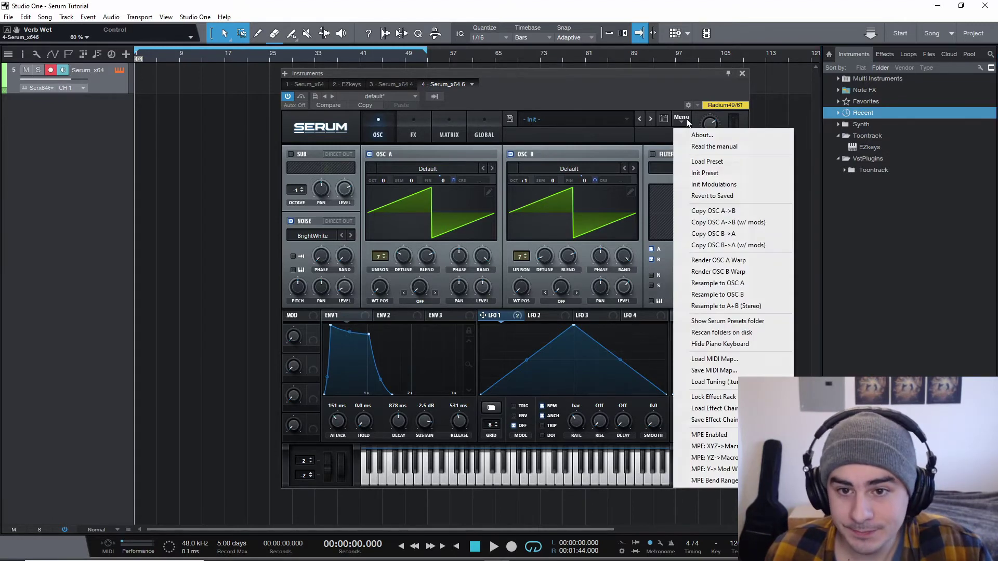
{"action": "left_click", "coordinate": [757, 176]}
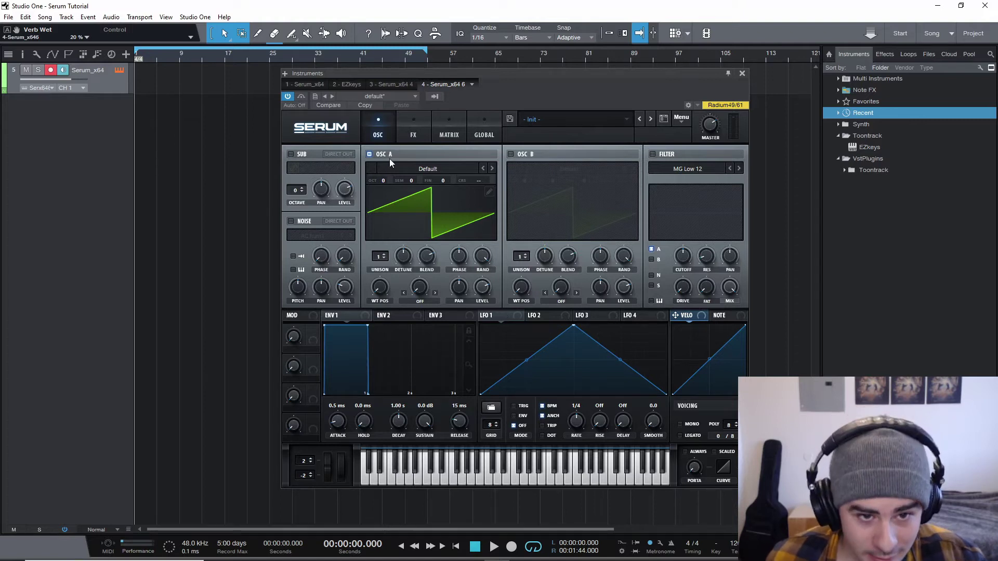
{"action": "left_click", "coordinate": [510, 154]}
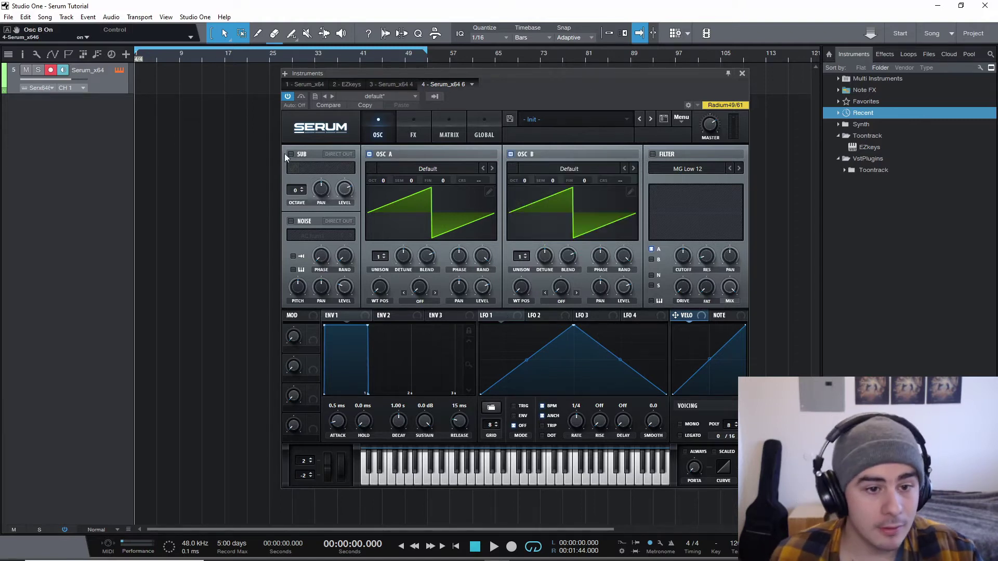
{"action": "left_click", "coordinate": [291, 221]}
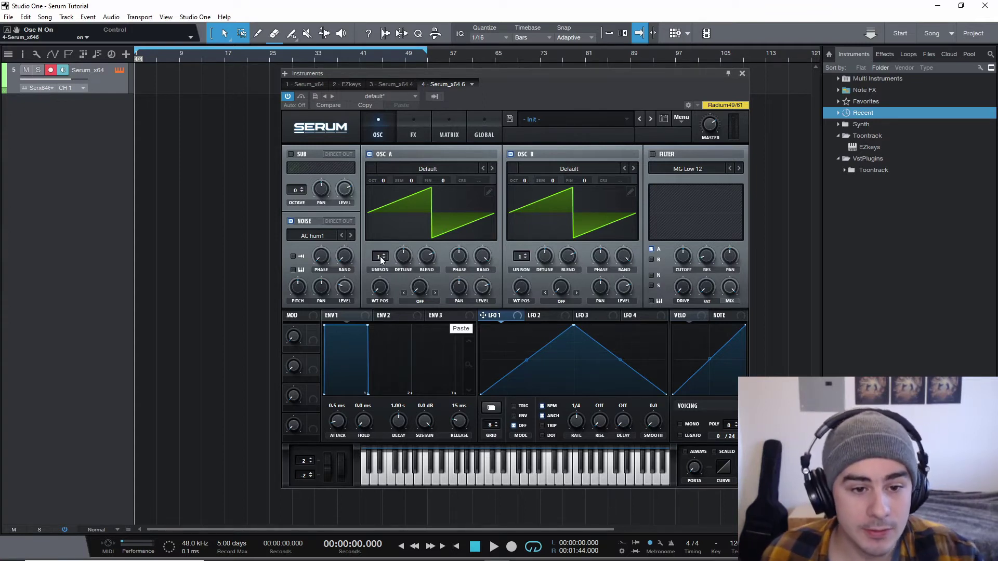
{"action": "scroll", "coordinate": [379, 257], "scroll_direction": "up", "scroll_amount": 6}
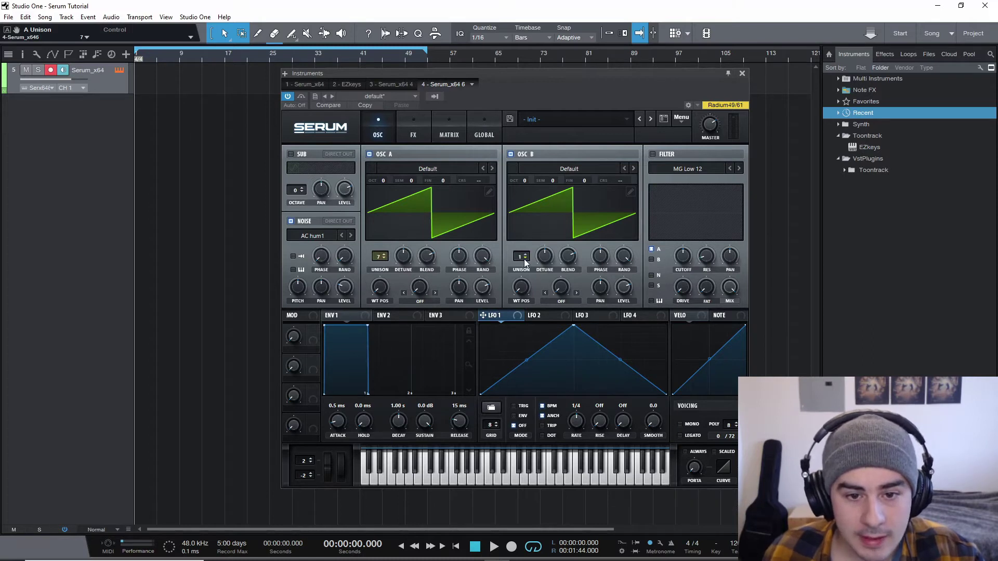
Step: Set oscillator A's unison detune to 0.16 and oscillator B's to 0.01
{"action": "scroll", "coordinate": [524, 258], "scroll_direction": "up", "scroll_amount": 6}
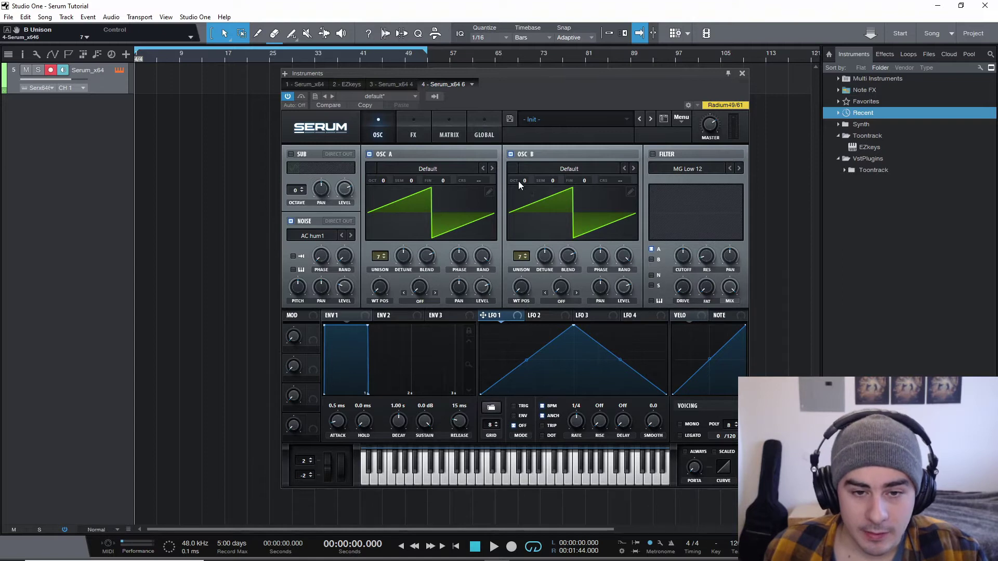
{"action": "scroll", "coordinate": [524, 180], "scroll_direction": "up", "scroll_amount": 1}
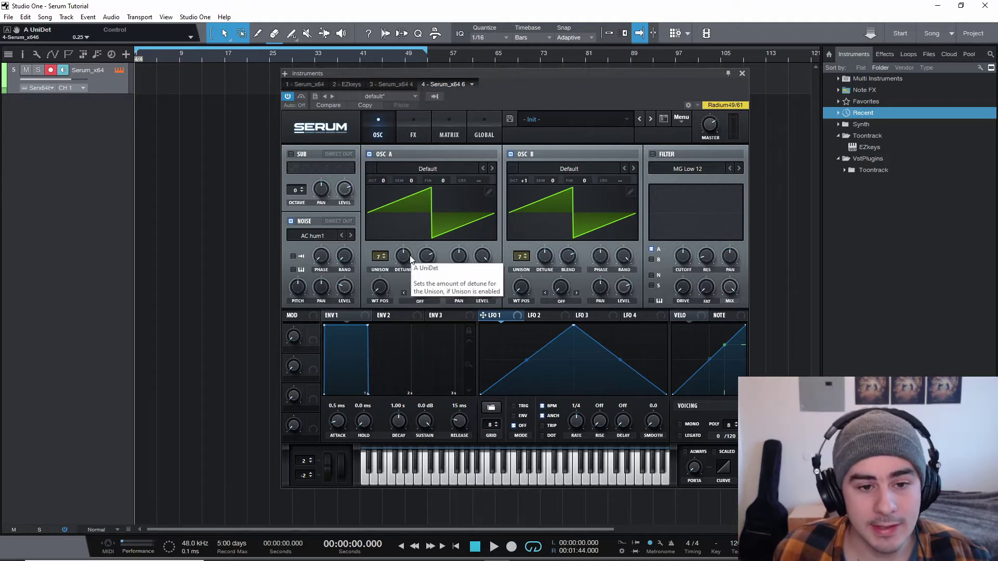
{"action": "left_click_drag", "start_coordinate": [412, 255], "coordinate": [411, 274]}
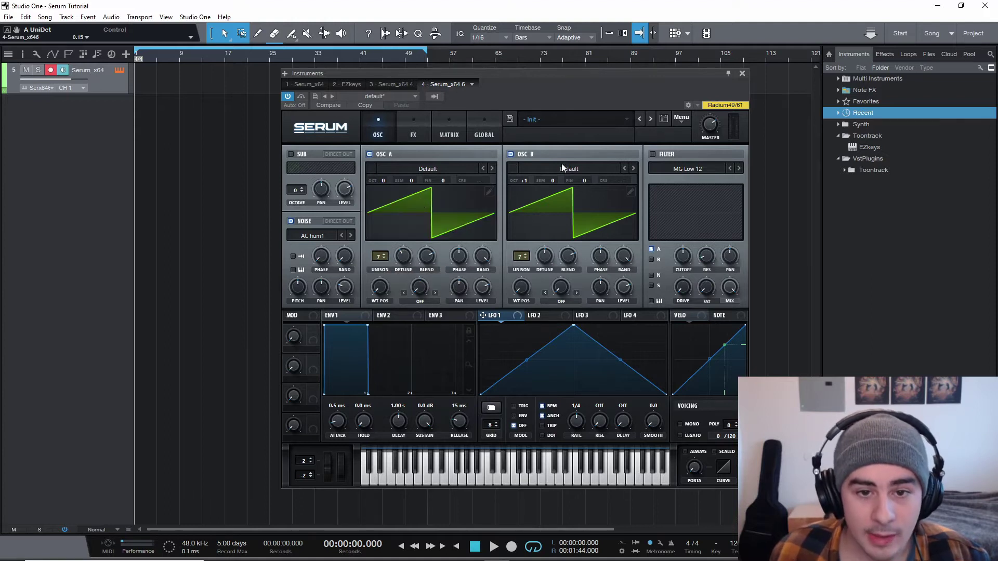
{"action": "left_click_drag", "start_coordinate": [541, 254], "coordinate": [551, 301]}
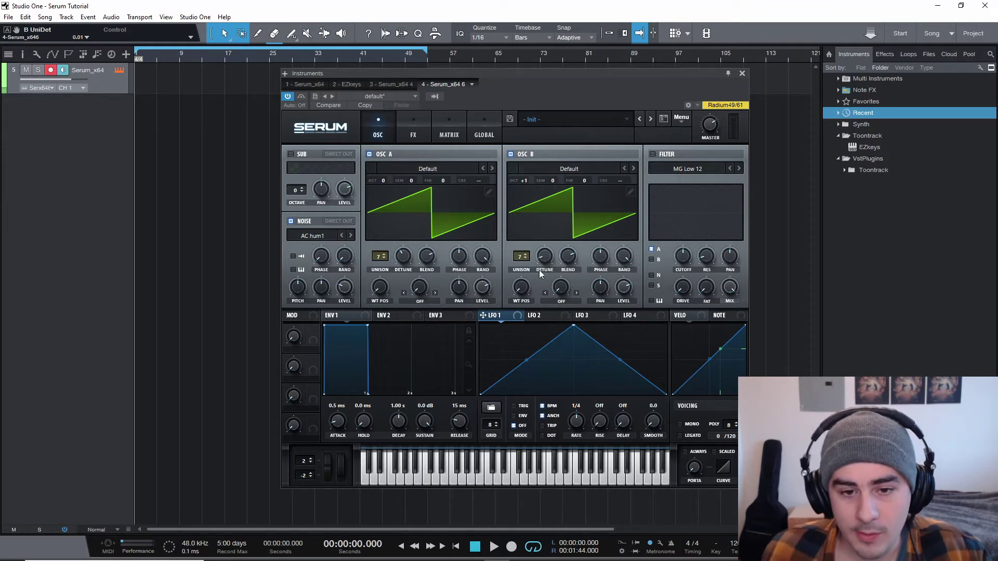
Step: Lower oscillator A's level and set the master volume to about 66%
{"action": "left_click_drag", "start_coordinate": [486, 286], "coordinate": [486, 287]}
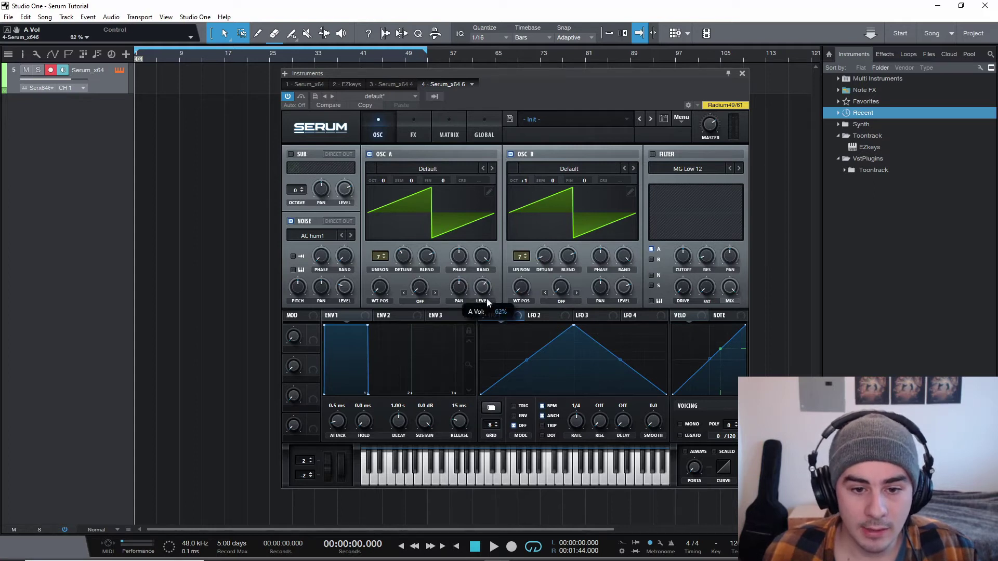
{"action": "scroll", "coordinate": [488, 303], "scroll_direction": "up", "scroll_amount": 3}
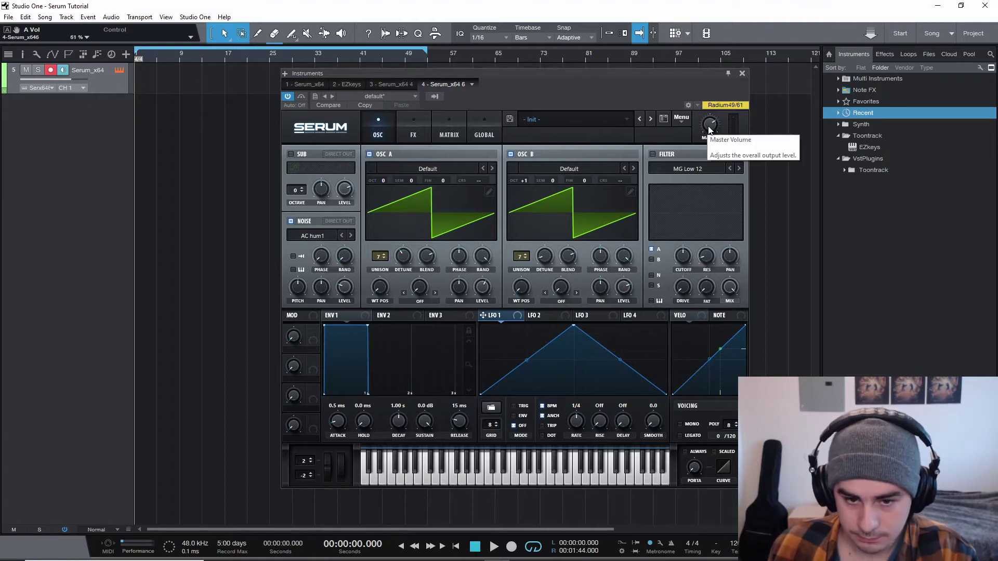
{"action": "left_click_drag", "start_coordinate": [709, 130], "coordinate": [712, 134]}
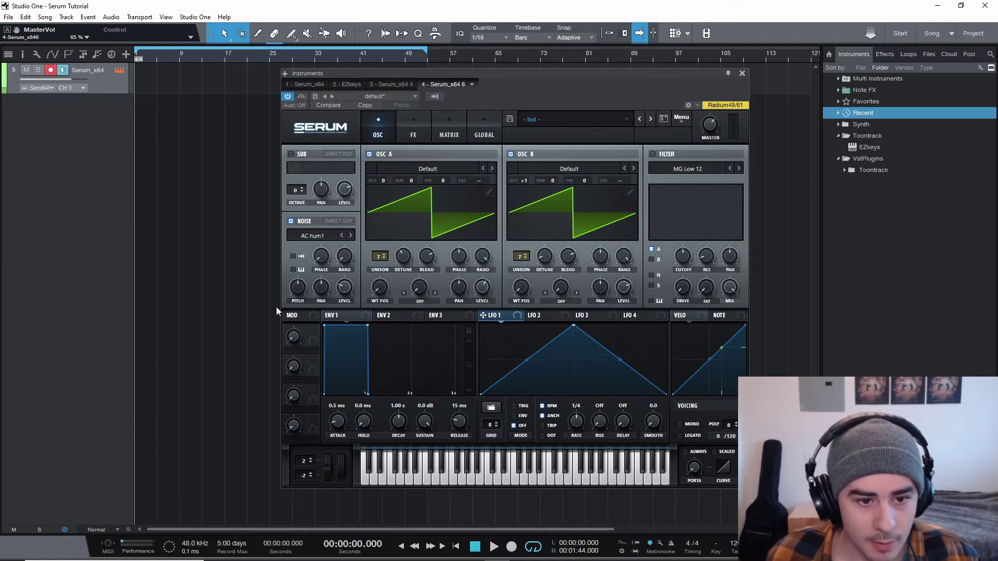
Step: Load the Analog > BrightWhite noise sample and set the noise level to 7%
{"action": "left_click", "coordinate": [301, 238]}
{"action": "mouse_move", "coordinate": [333, 247]}
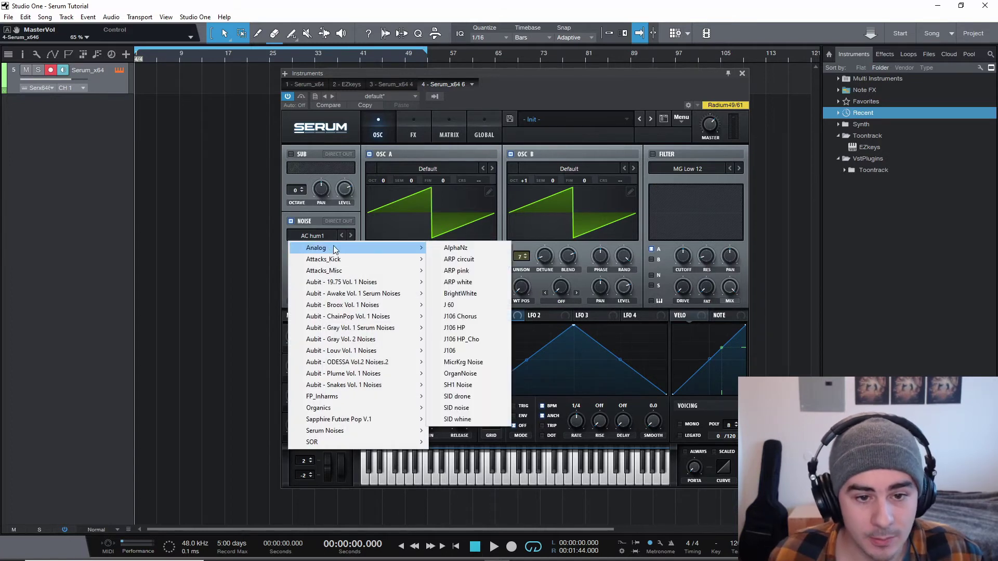
{"action": "left_click", "coordinate": [479, 292]}
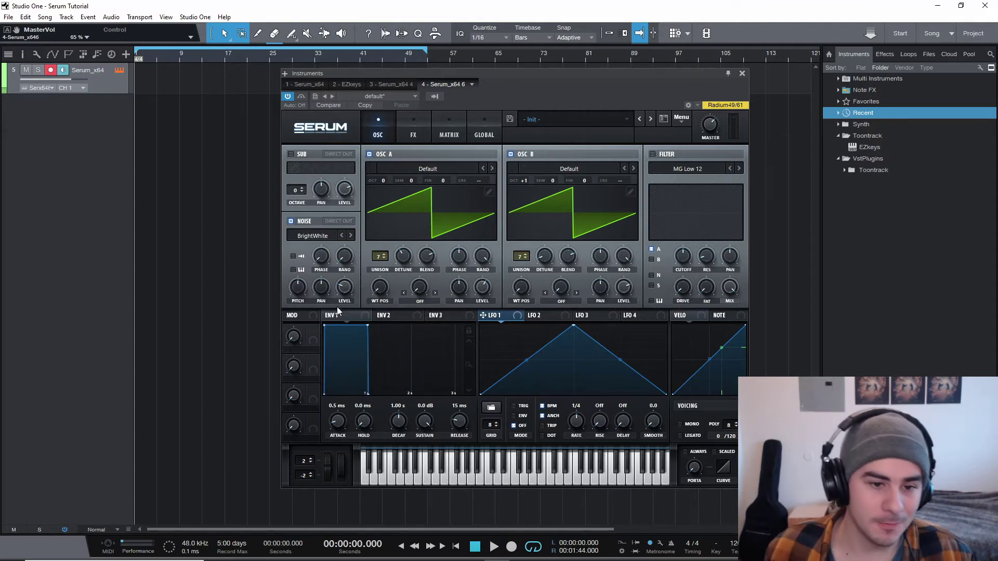
{"action": "left_click_drag", "start_coordinate": [349, 287], "coordinate": [343, 300]}
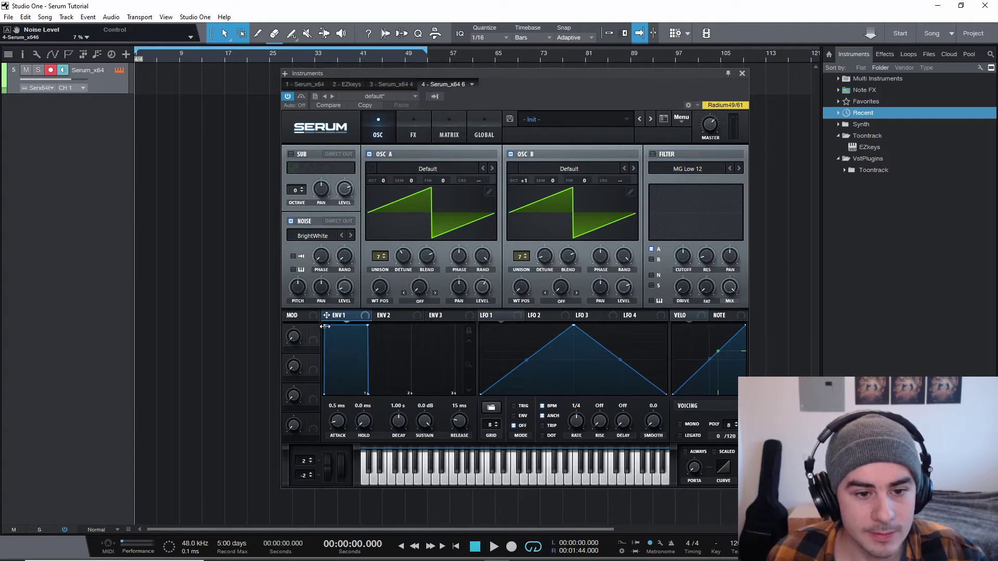
Step: Drag the ENV 1 nodes to 113 ms attack, 824 ms decay, -3.7 dB sustain, 493 ms release
{"action": "left_click_drag", "start_coordinate": [325, 325], "coordinate": [350, 317]}
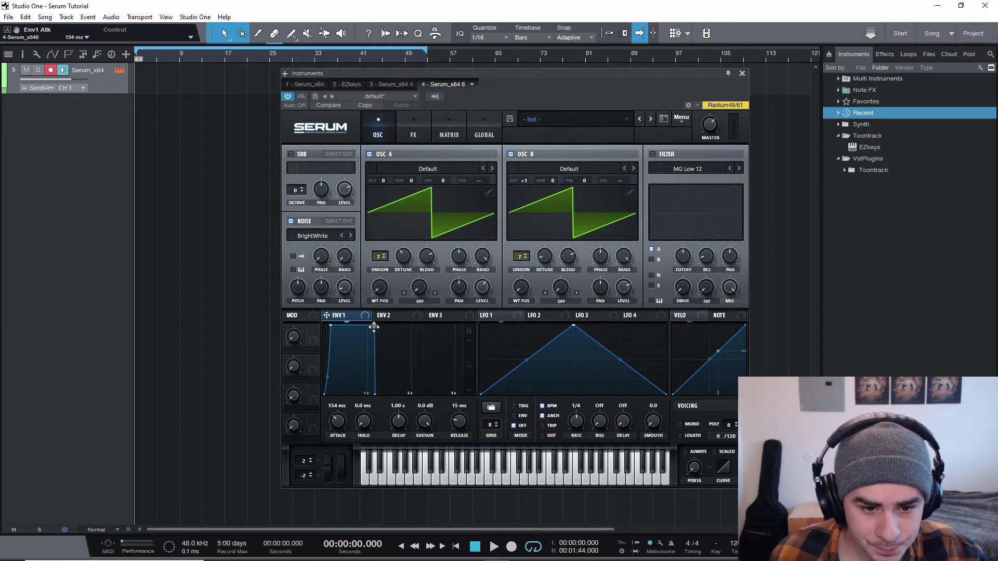
{"action": "left_click_drag", "start_coordinate": [374, 326], "coordinate": [367, 339]}
{"action": "left_click_drag", "start_coordinate": [367, 393], "coordinate": [402, 396]}
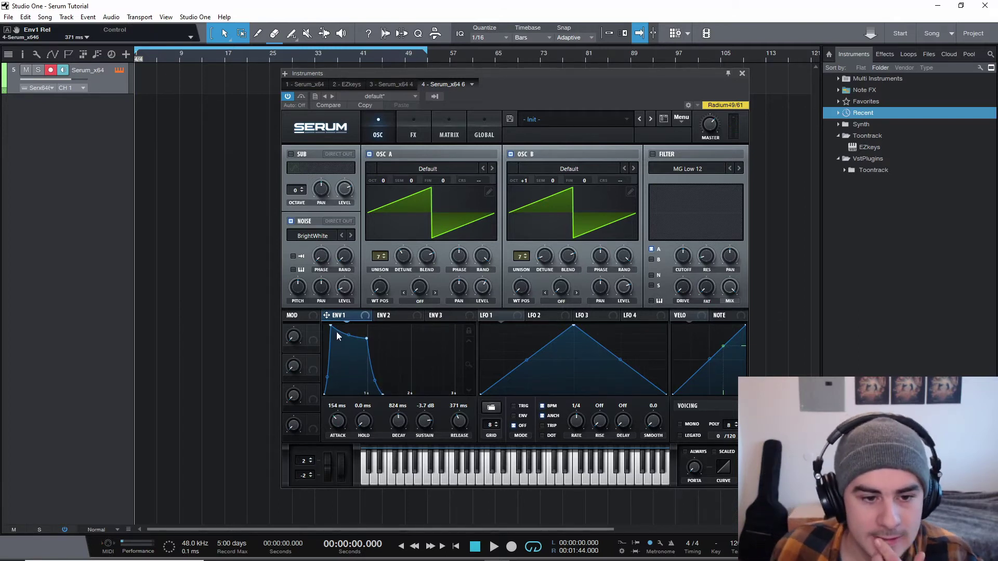
{"action": "left_click_drag", "start_coordinate": [333, 326], "coordinate": [329, 326]}
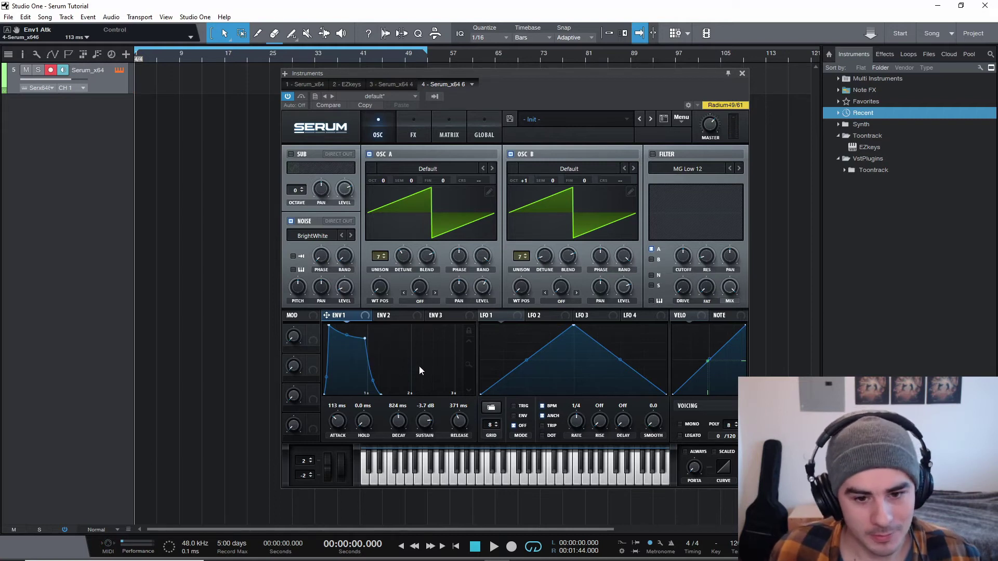
{"action": "left_click_drag", "start_coordinate": [381, 393], "coordinate": [389, 393]}
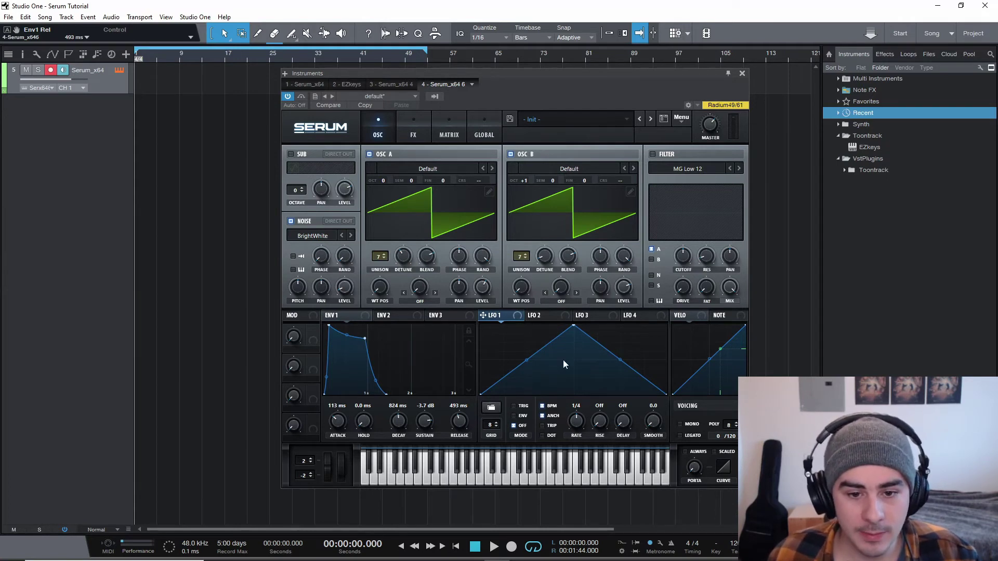
Step: Route LFO 1 to oscillator A and B fine tuning, leaving the LFO rate at 1/4
{"action": "left_click_drag", "start_coordinate": [582, 426], "coordinate": [581, 435]}
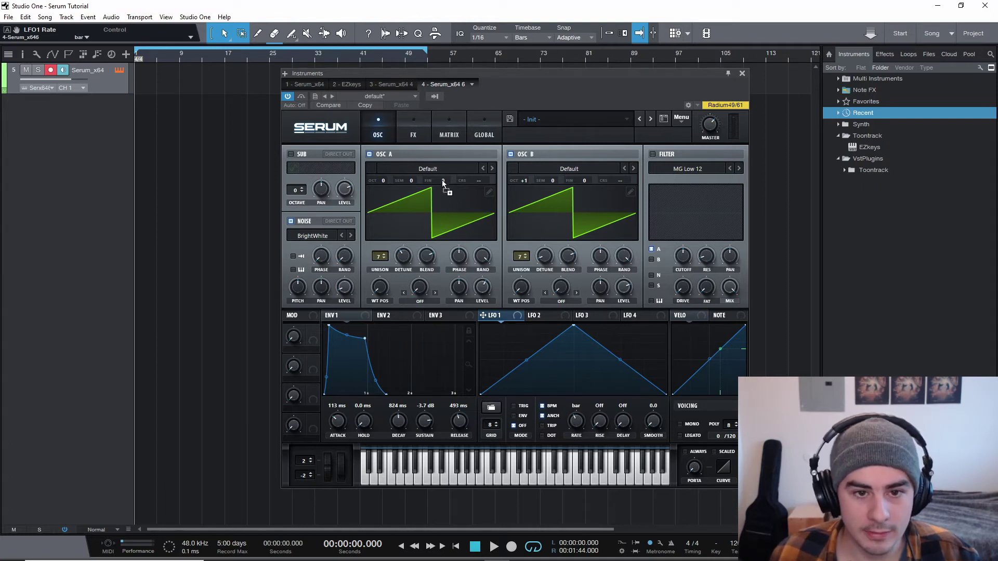
{"action": "left_click_drag", "start_coordinate": [455, 181], "coordinate": [465, 253]}
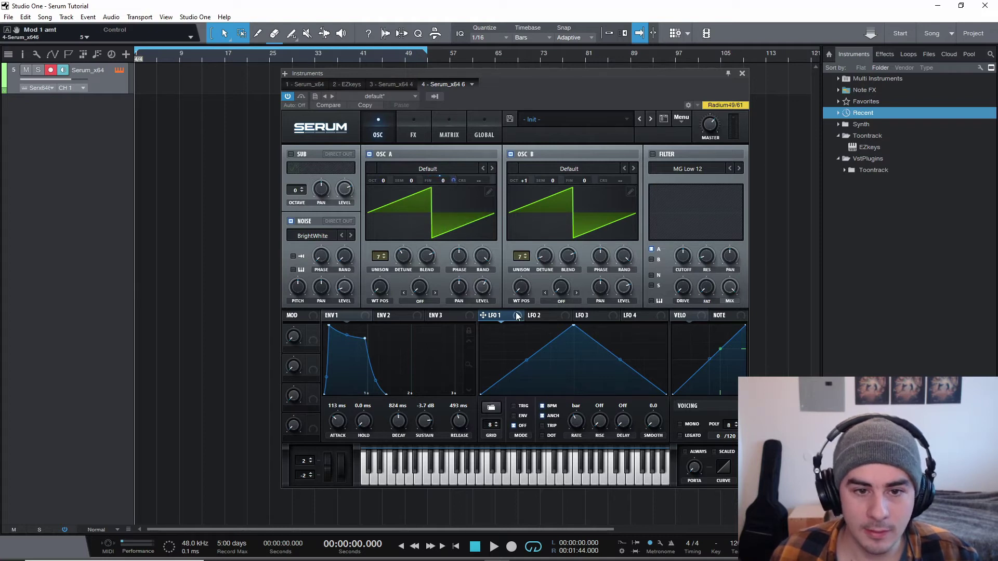
{"action": "left_click_drag", "start_coordinate": [517, 315], "coordinate": [594, 181]}
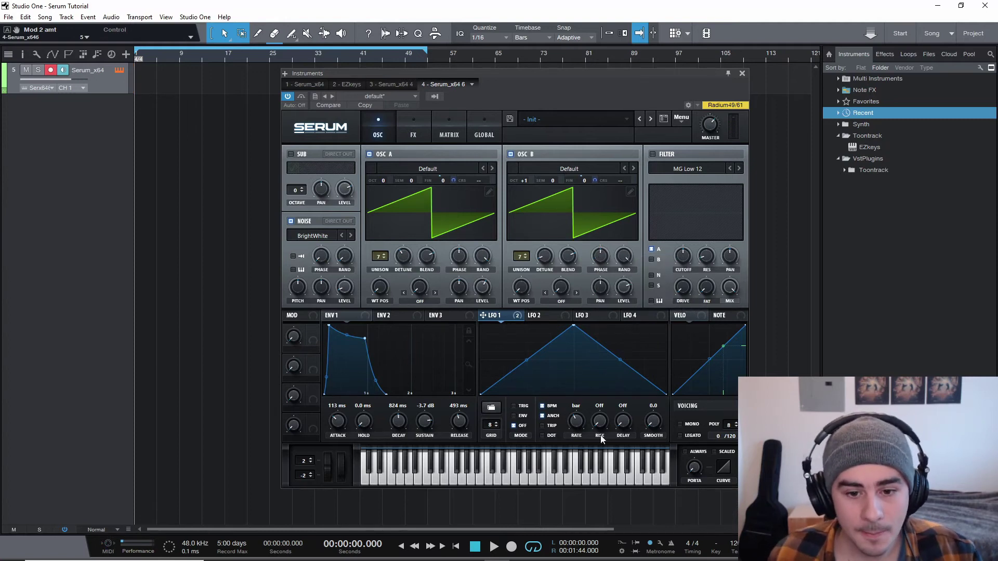
{"action": "left_click_drag", "start_coordinate": [575, 429], "coordinate": [578, 427]}
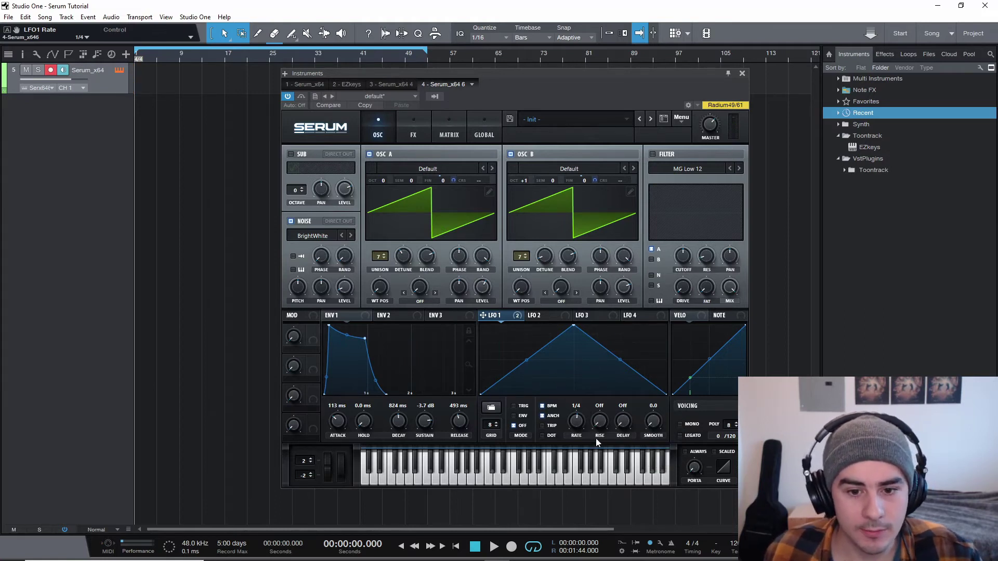
{"action": "left_click", "coordinate": [414, 124]}
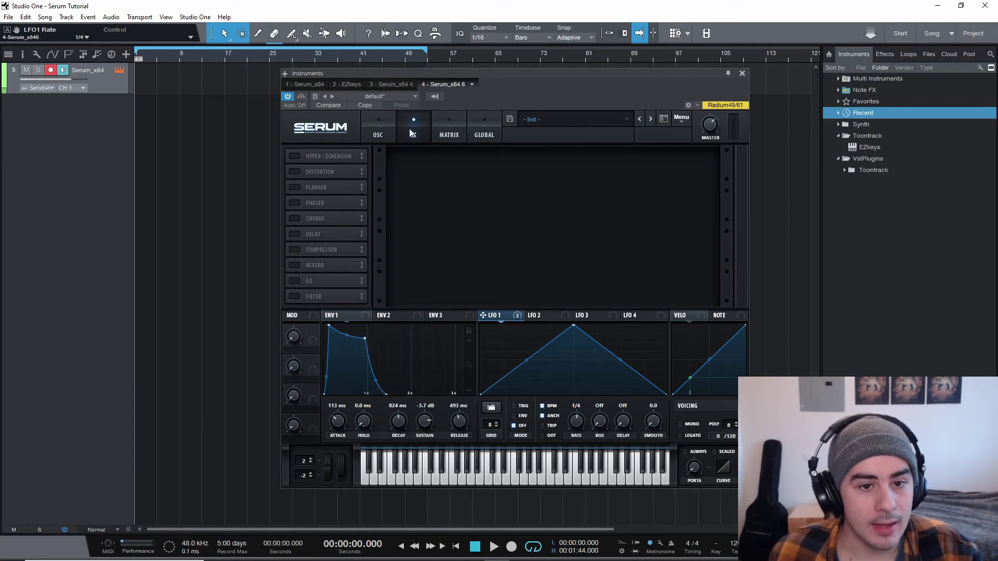
Step: Enable Chorus at 30% mix and move it to the first slot of the FX rack
{"action": "left_click", "coordinate": [298, 222]}
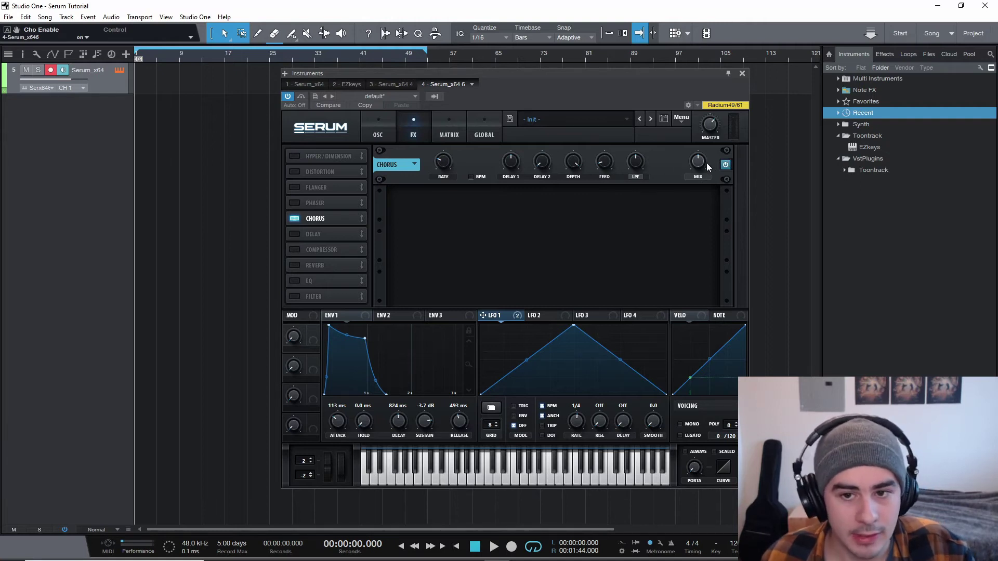
{"action": "mouse_move", "coordinate": [703, 163]}
{"action": "left_click_drag", "start_coordinate": [697, 177], "coordinate": [699, 185]}
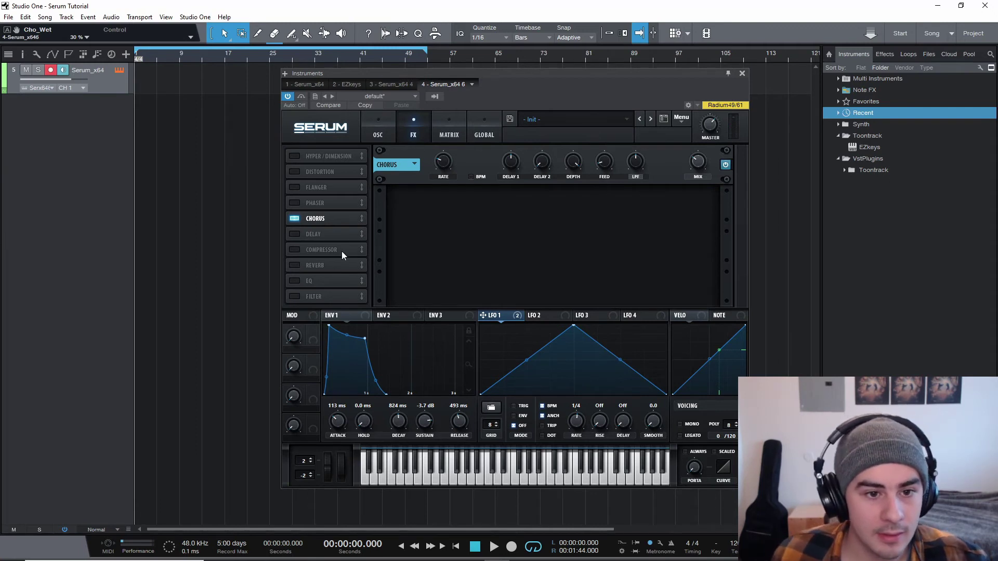
{"action": "left_click_drag", "start_coordinate": [325, 220], "coordinate": [348, 146]}
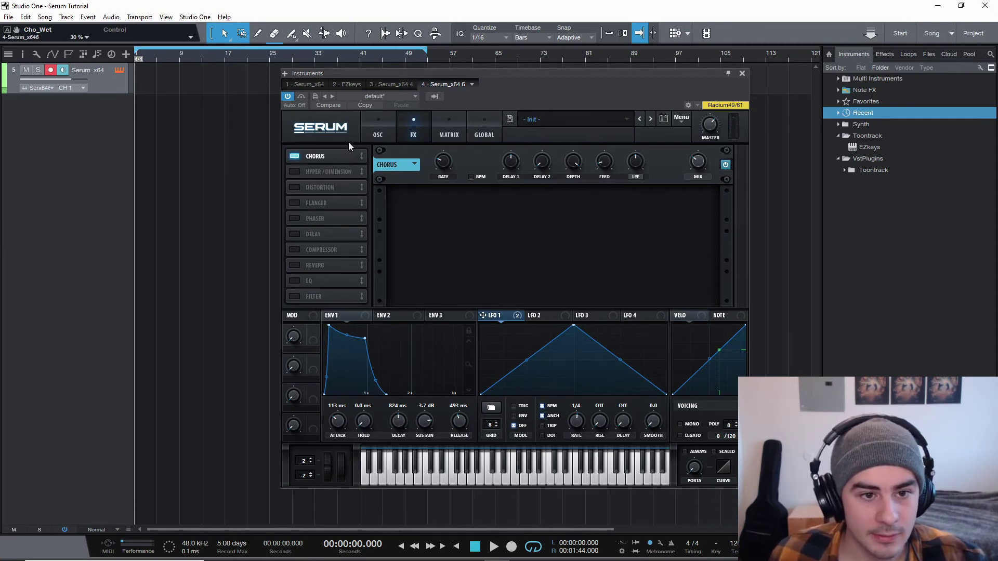
Step: Enable the Delay with its mix at 20%, and switch on the Reverb
{"action": "left_click", "coordinate": [295, 233]}
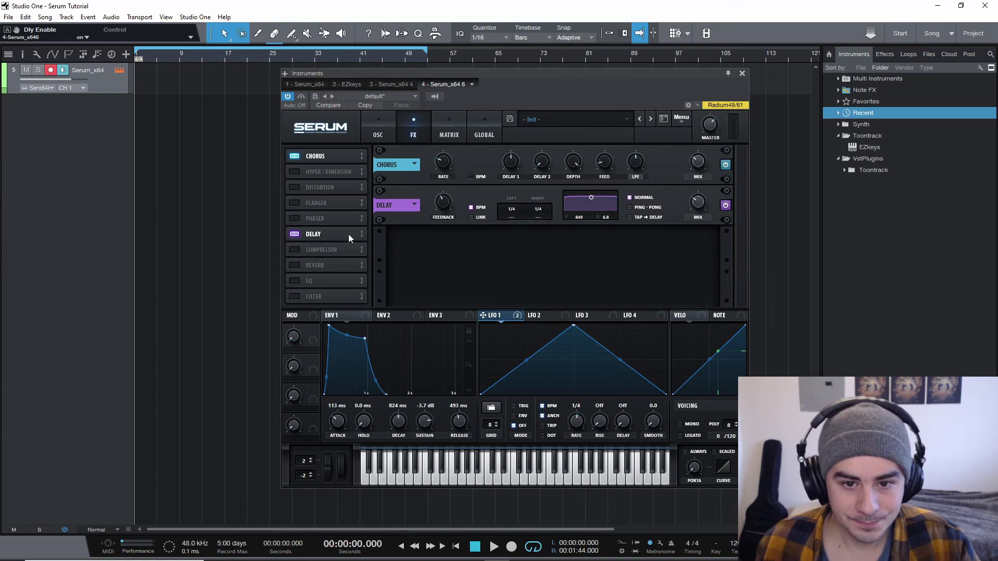
{"action": "left_click", "coordinate": [700, 203]}
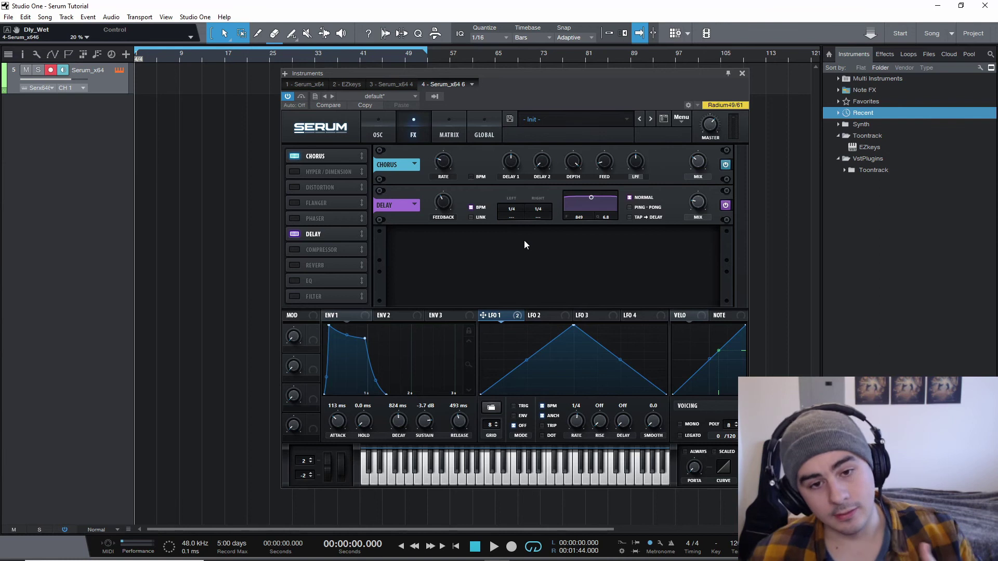
{"action": "left_click", "coordinate": [356, 265]}
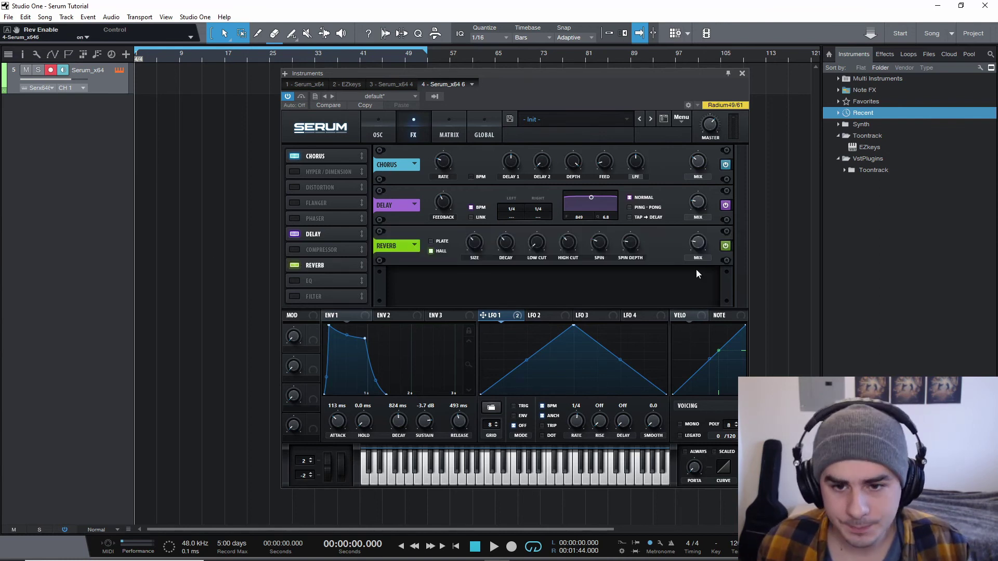
Step: Raise the Reverb mix knob to about 60%
{"action": "mouse_move", "coordinate": [700, 251]}
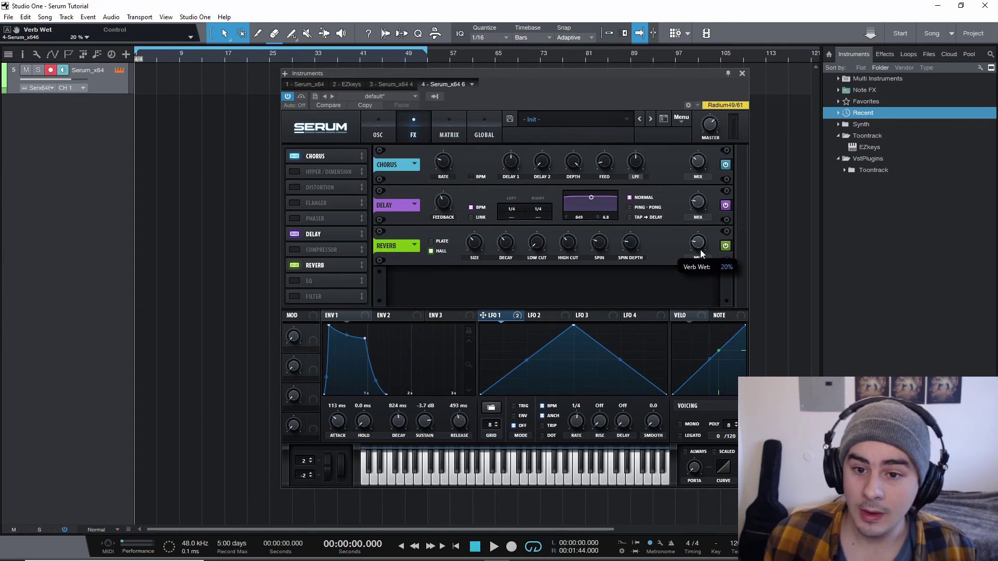
{"action": "left_click_drag", "start_coordinate": [712, 228], "coordinate": [708, 217]}
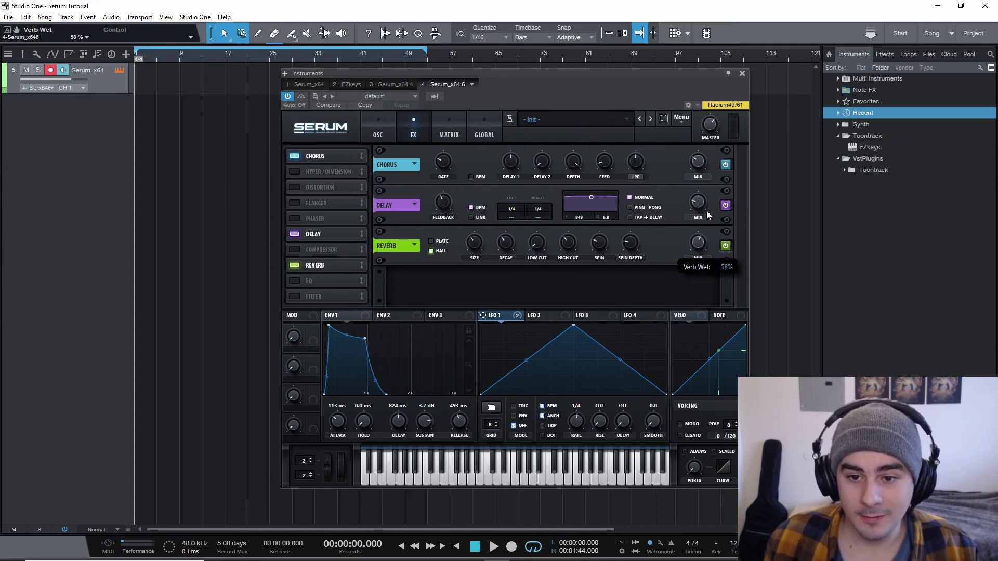
{"action": "left_click_drag", "start_coordinate": [707, 210], "coordinate": [707, 208]}
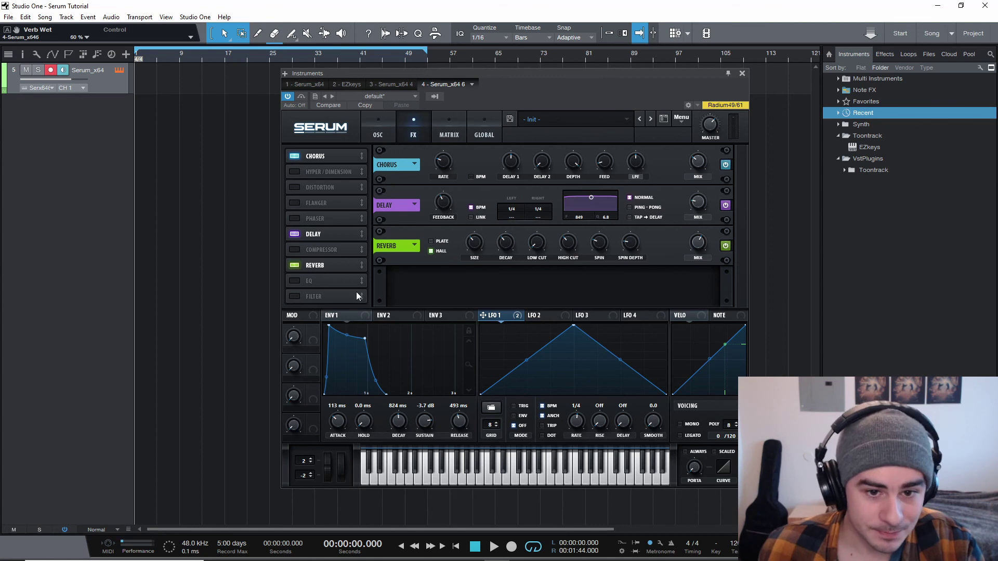
Step: Enable the EQ with its low band as a low-pass filter at about 309 Hz
{"action": "left_click", "coordinate": [294, 281]}
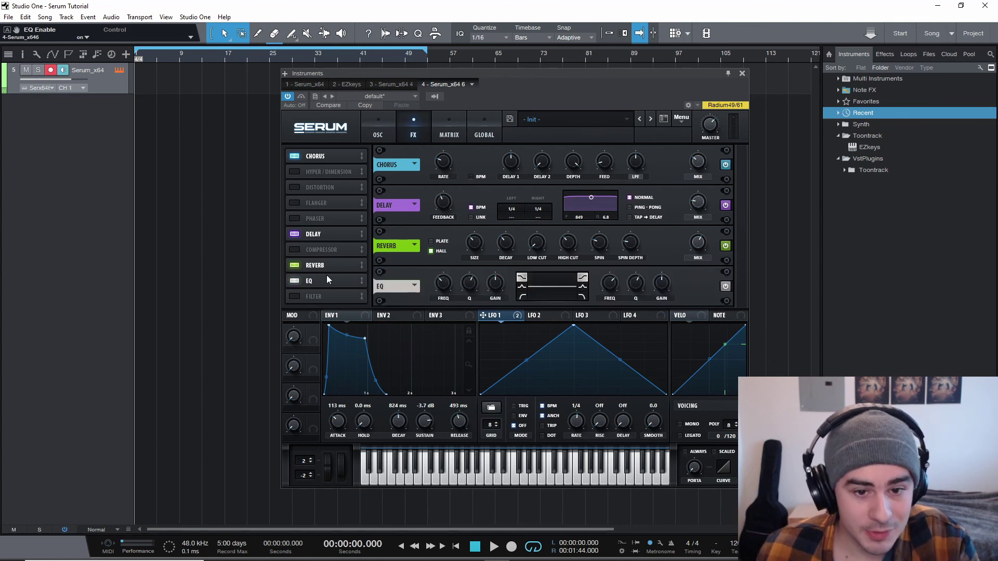
{"action": "left_click", "coordinate": [522, 297]}
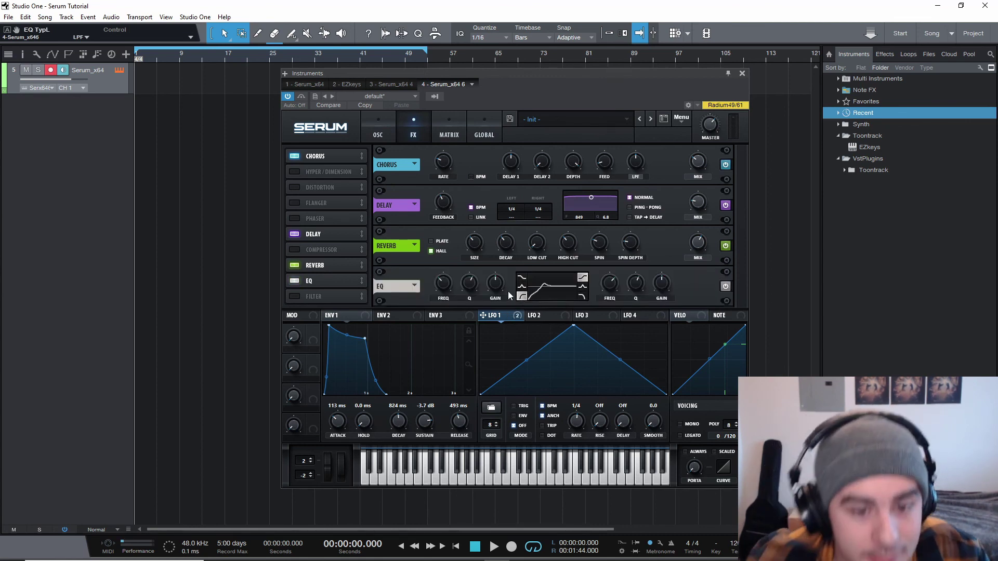
{"action": "left_click_drag", "start_coordinate": [473, 282], "coordinate": [448, 292]}
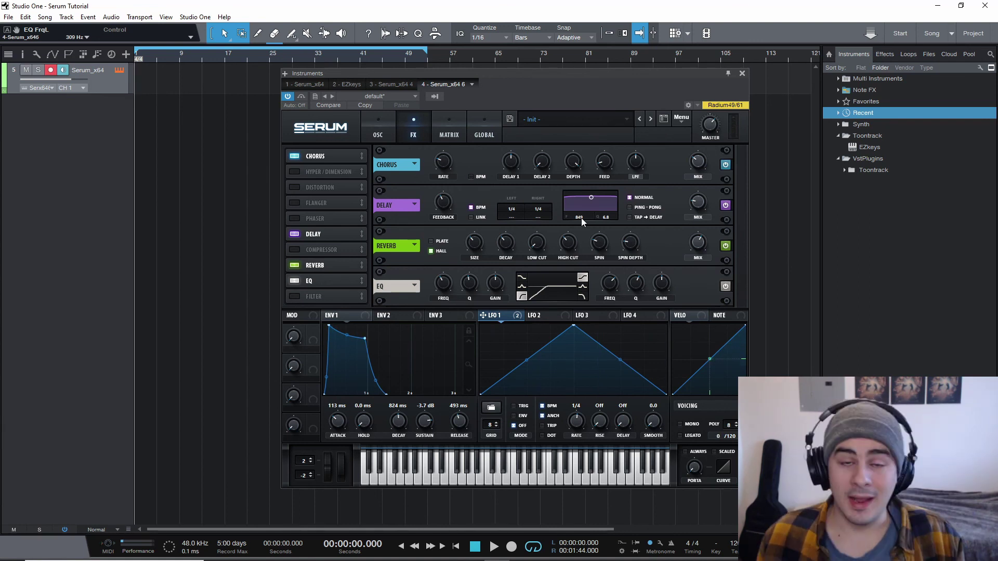
Step: Switch back to Serum's OSC page
{"action": "left_click", "coordinate": [379, 131]}
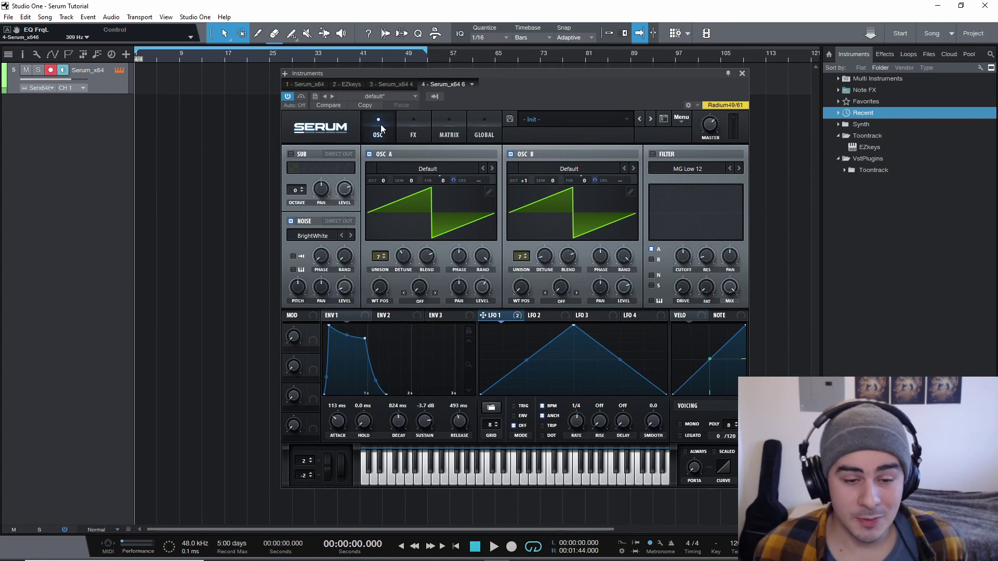